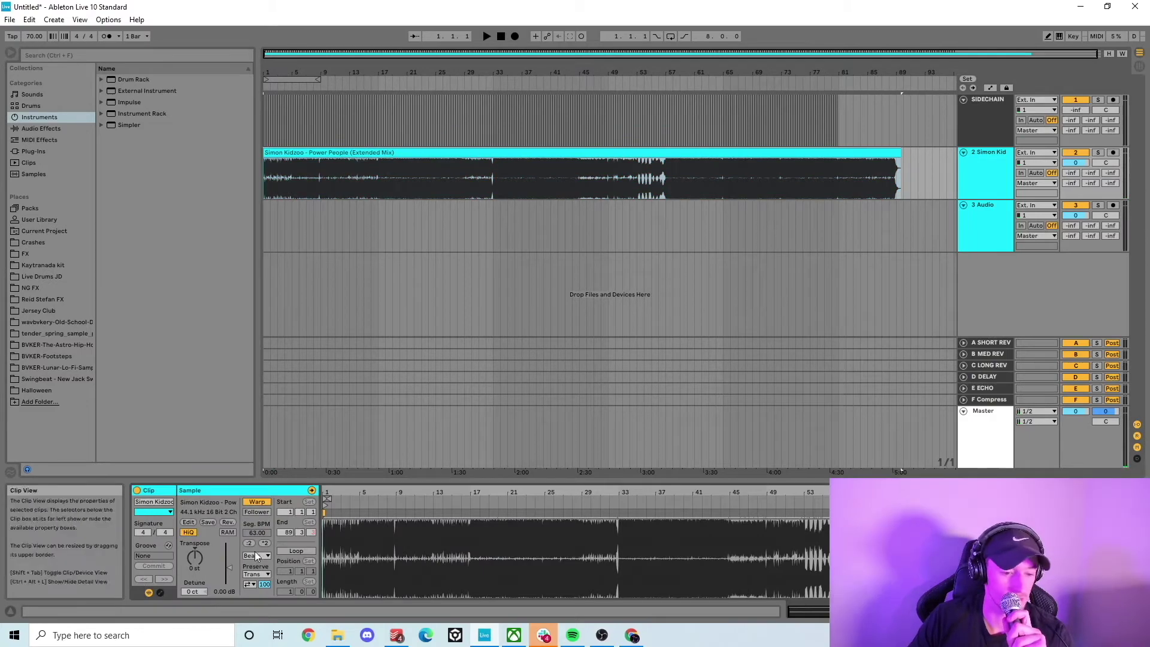
Step: Set the warp mode of the Power People clip to Complex Pro
click(257, 611)
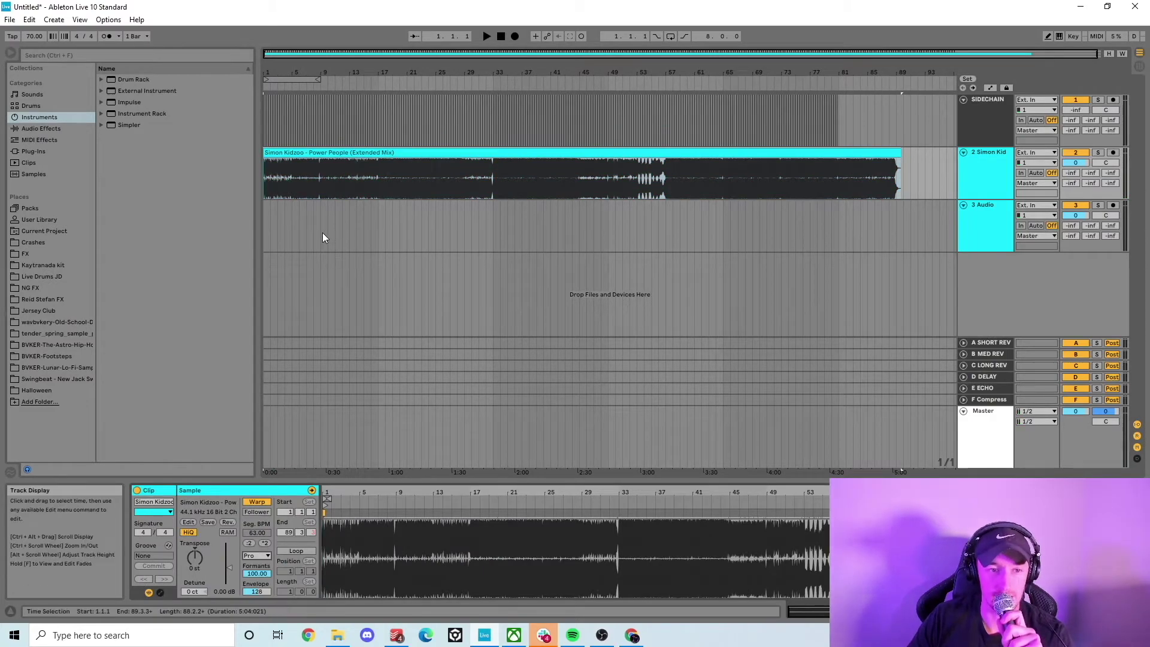
click(322, 233)
click(267, 177)
drag(267, 72, 269, 106)
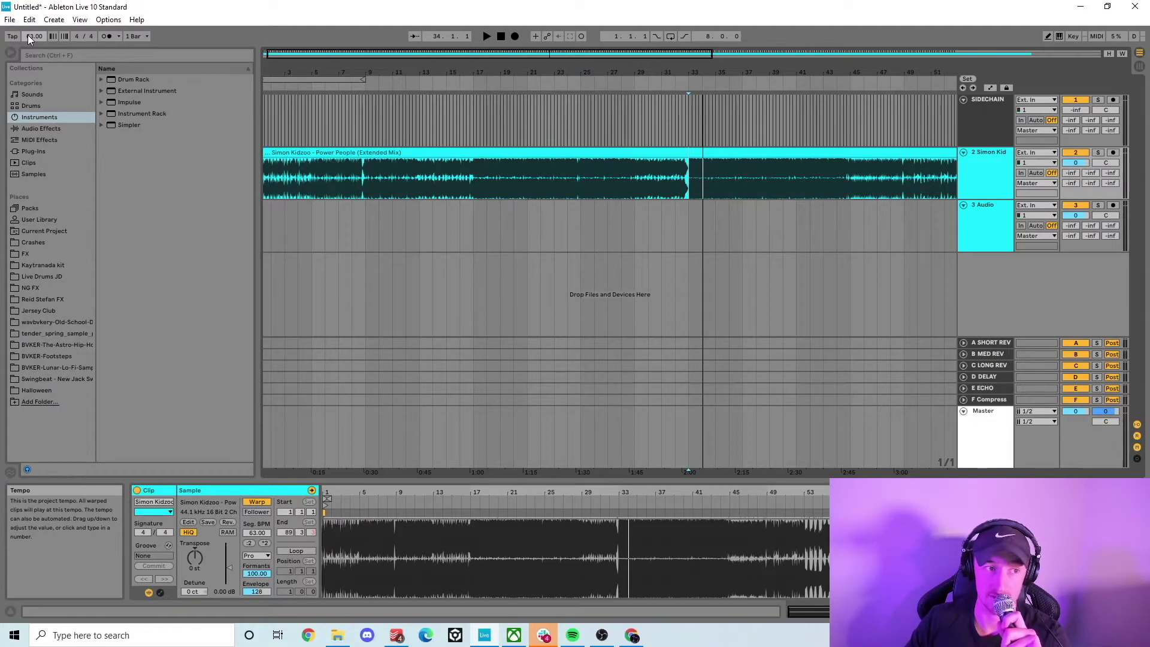
Step: Show the song tempo automation and raise its breakpoints to create a ramp from 110 BPM to 126 BPM at bar 33
right_click(28, 38)
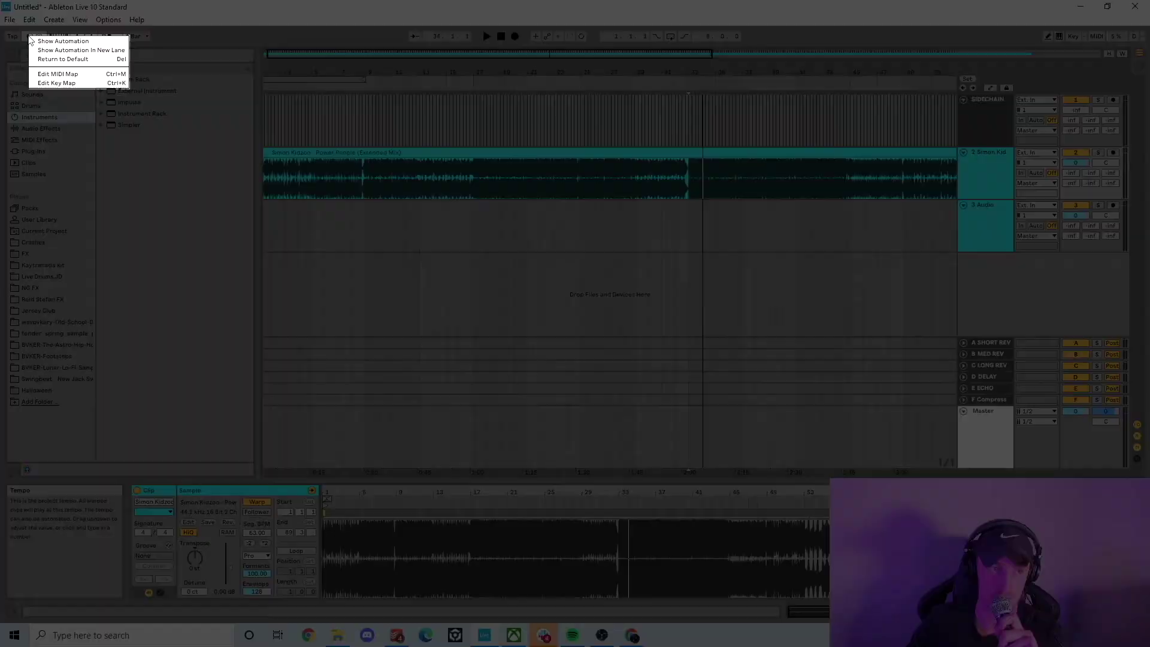
click(62, 41)
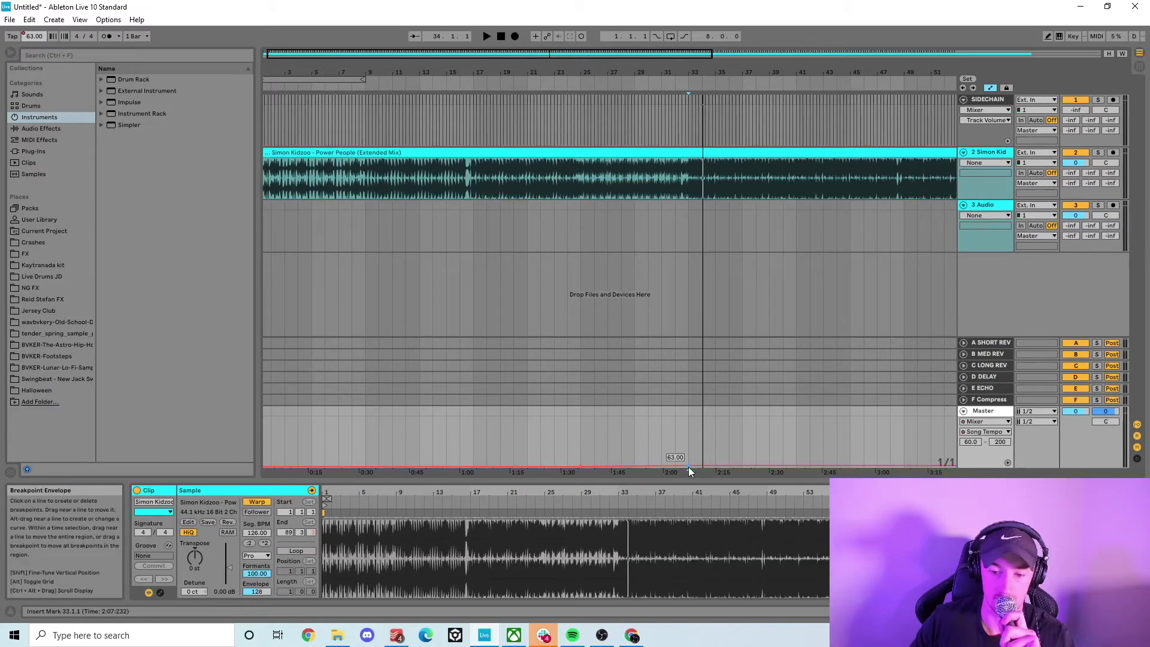
drag(688, 466, 688, 443)
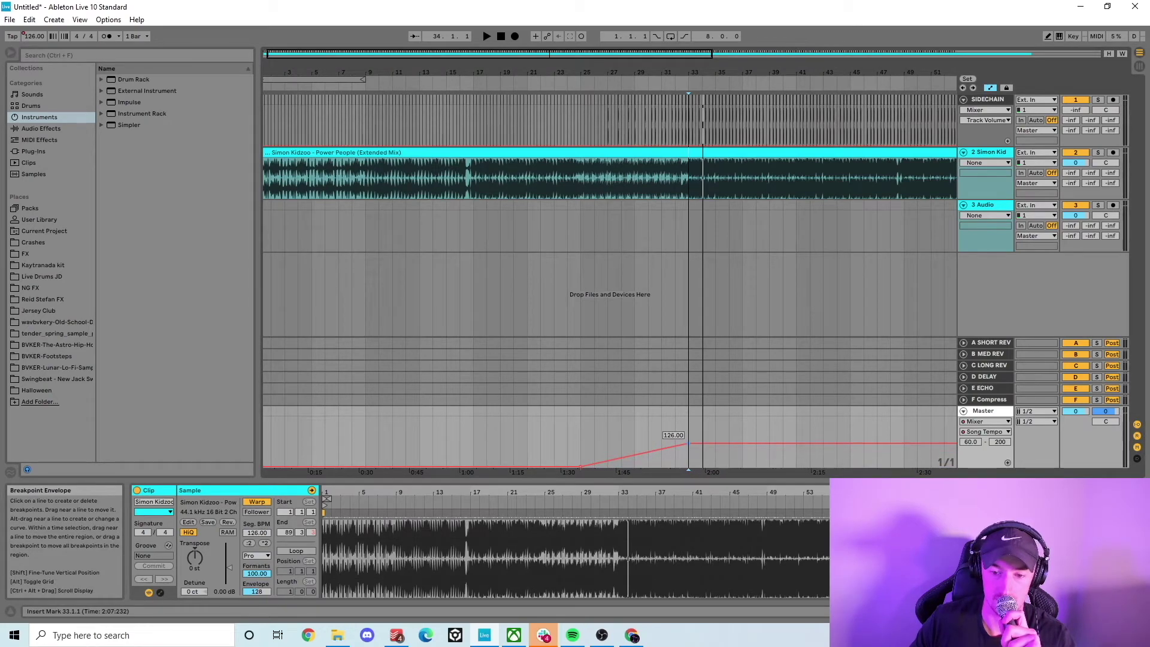
drag(581, 467, 581, 449)
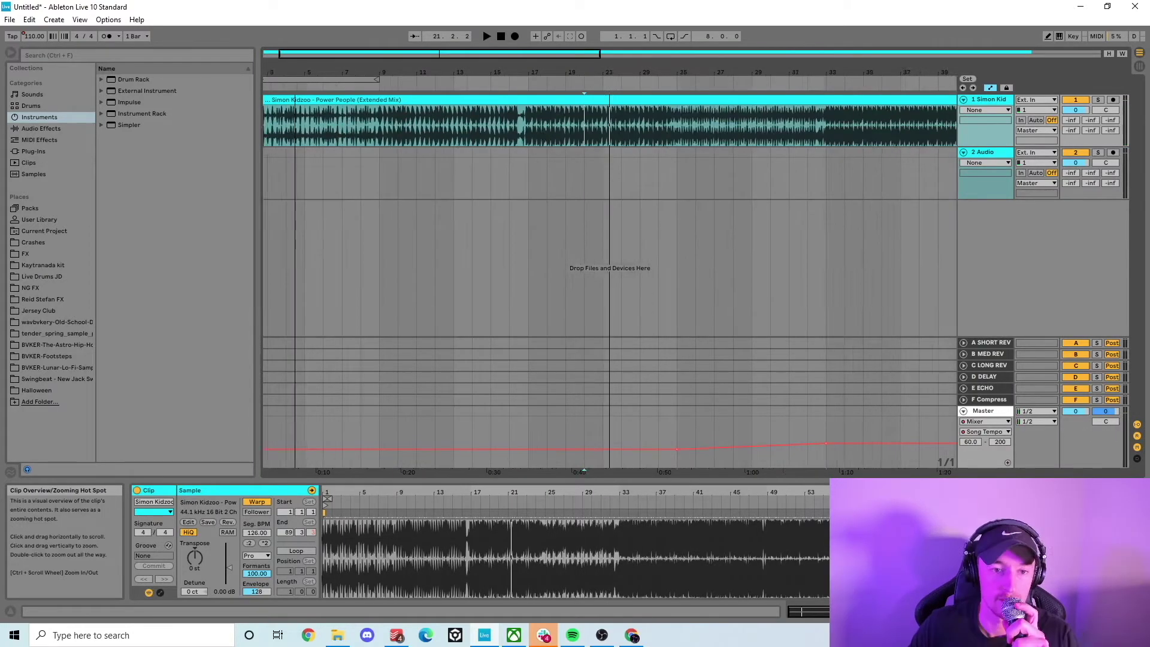
drag(594, 73, 594, 58)
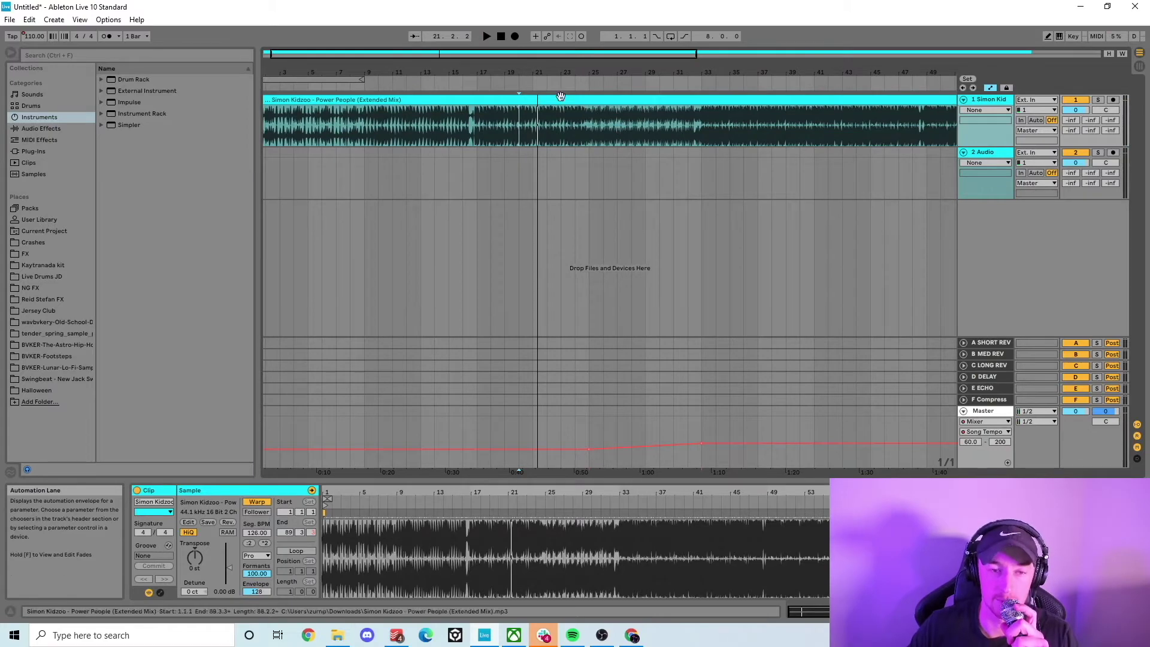
drag(357, 52, 446, 55)
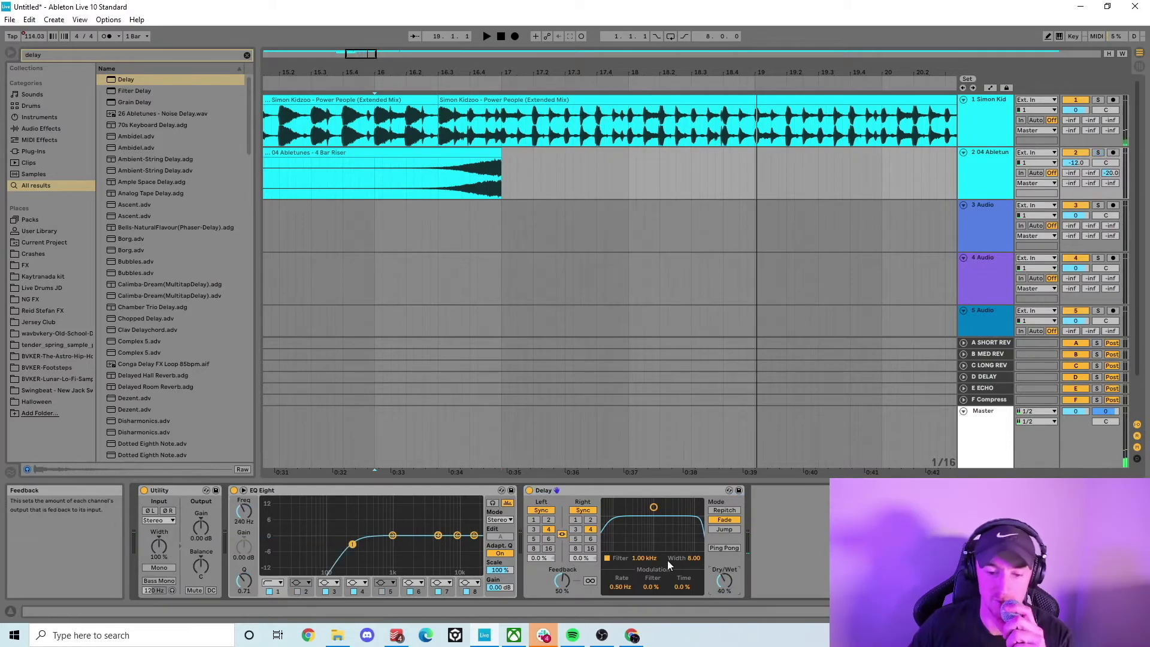
Step: Solo the 4 Bar Riser track and play it from bar 16.2
click(407, 186)
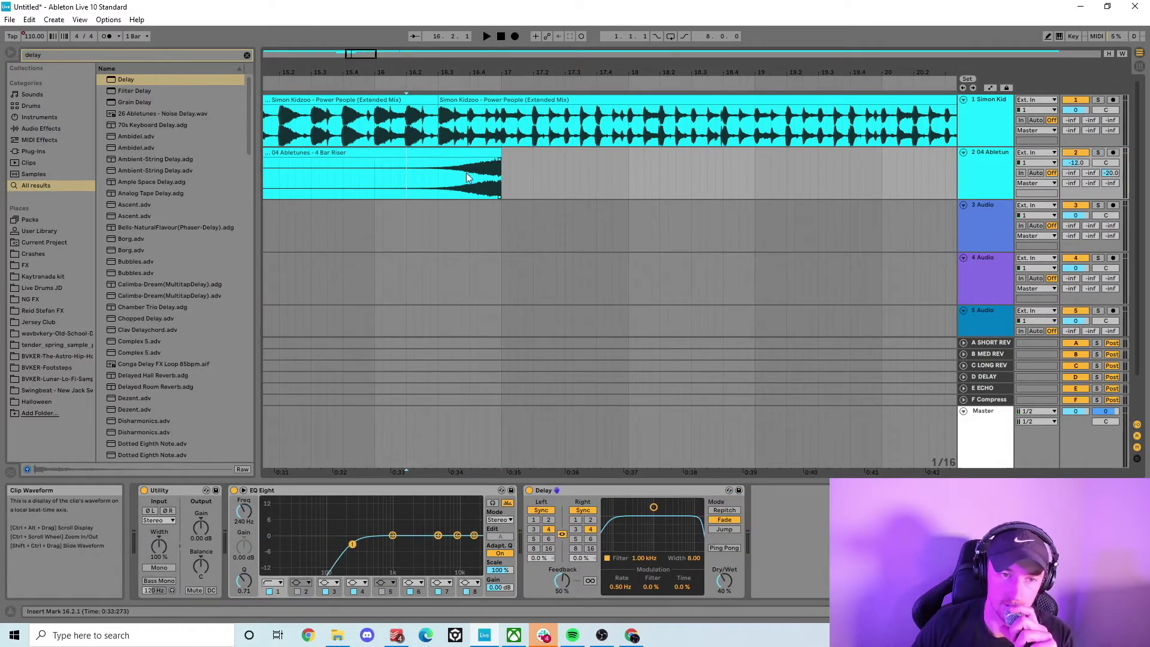
click(1099, 152)
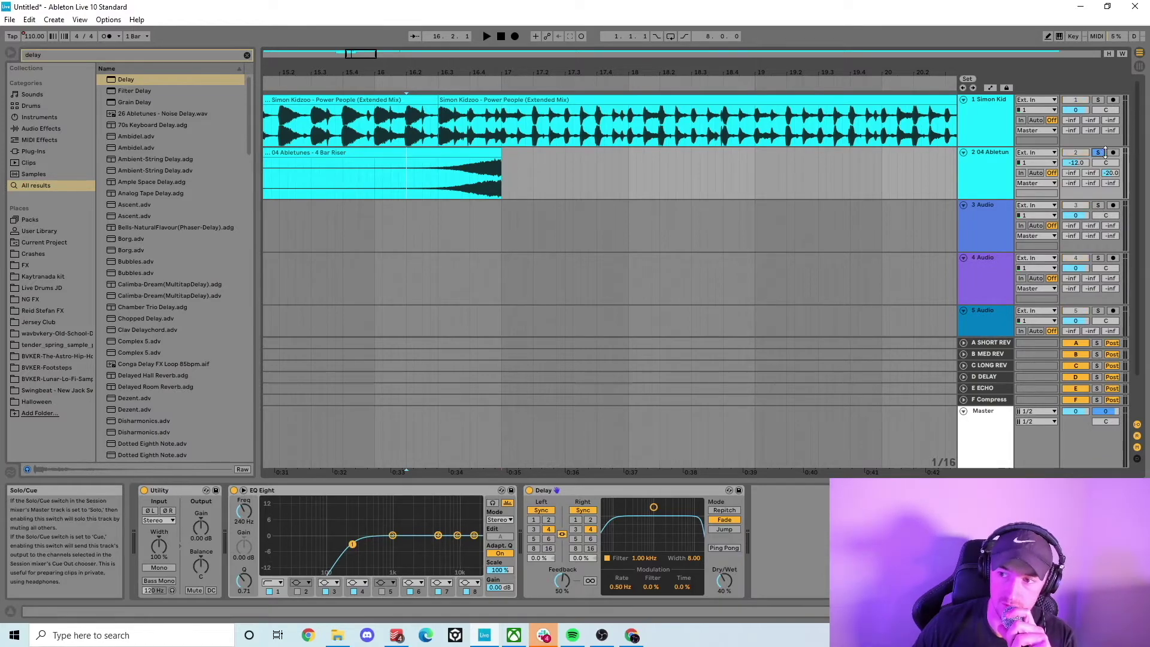
key(space)
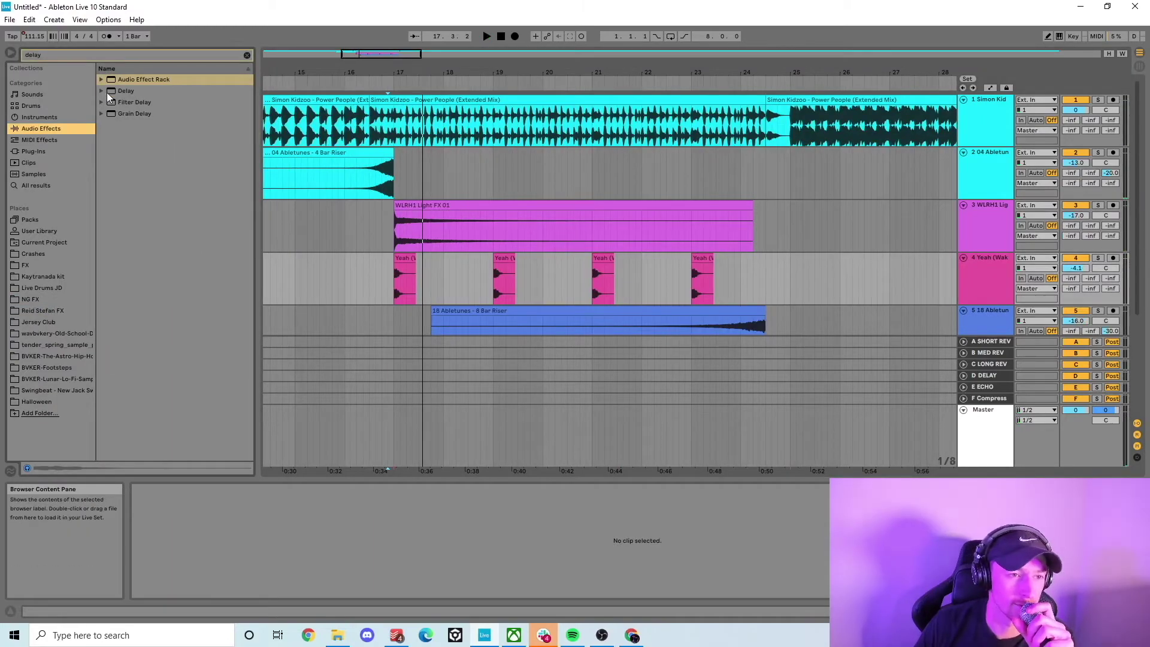
Step: Add a Delay to the Yeah vocal track, audition it soloed, and enable Ping Pong and Fade mode
drag(107, 91, 986, 265)
click(1098, 257)
key(space)
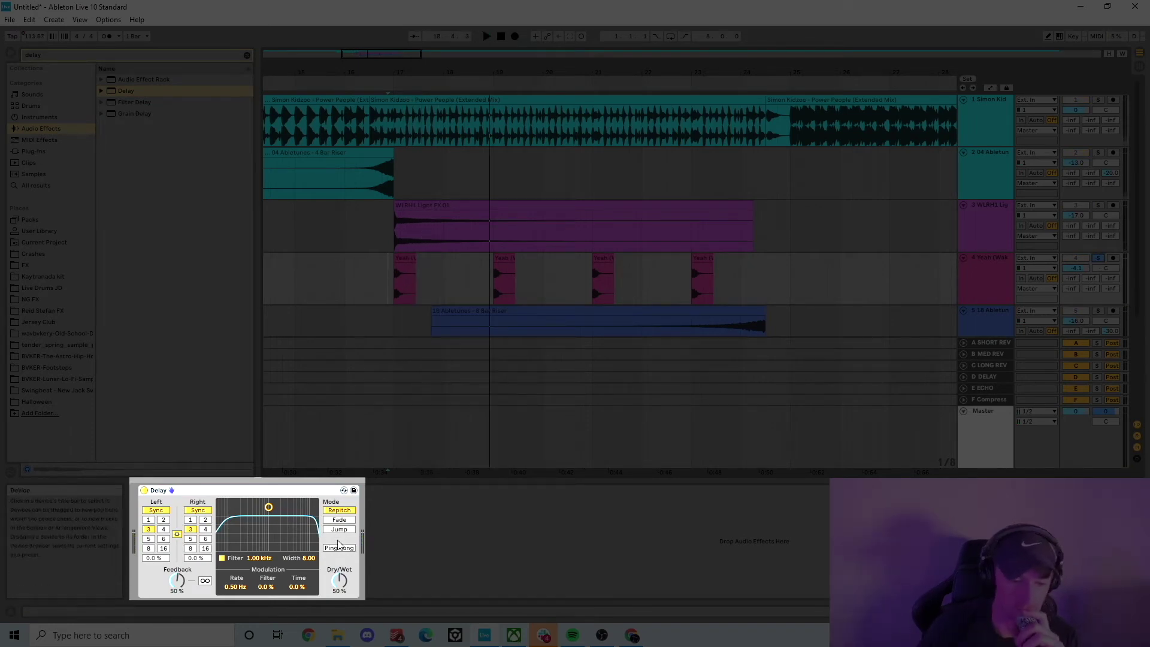
click(339, 547)
click(344, 520)
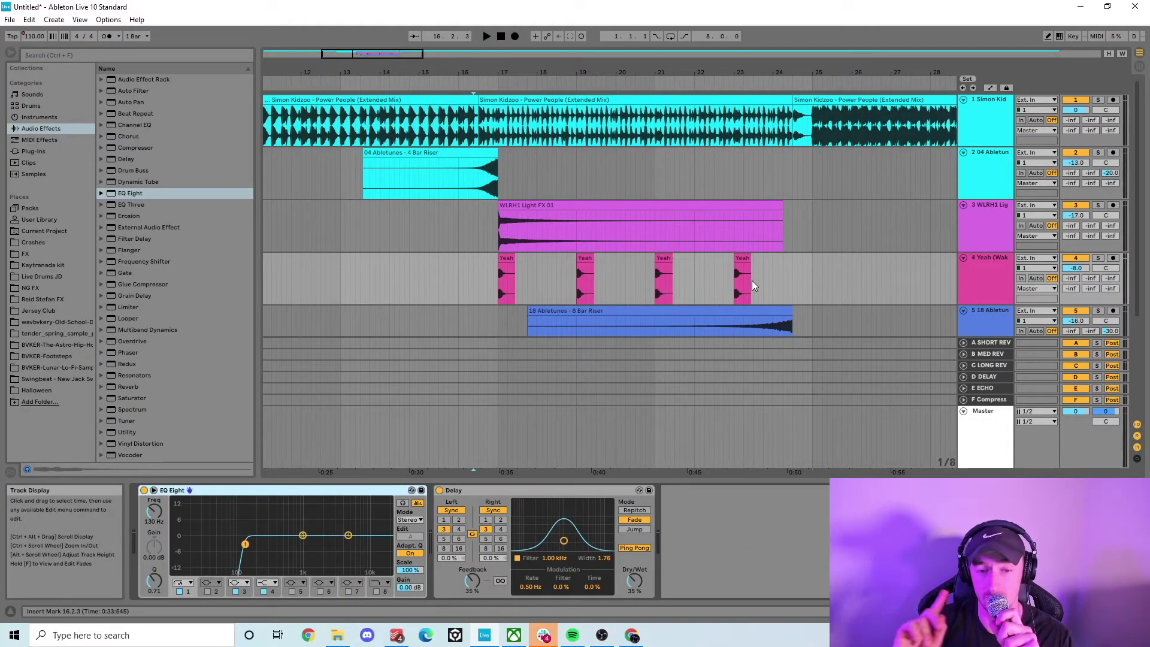
Step: Insert an audio track below the Yeah track and move the first Yeah clip onto it at bar 17
click(991, 281)
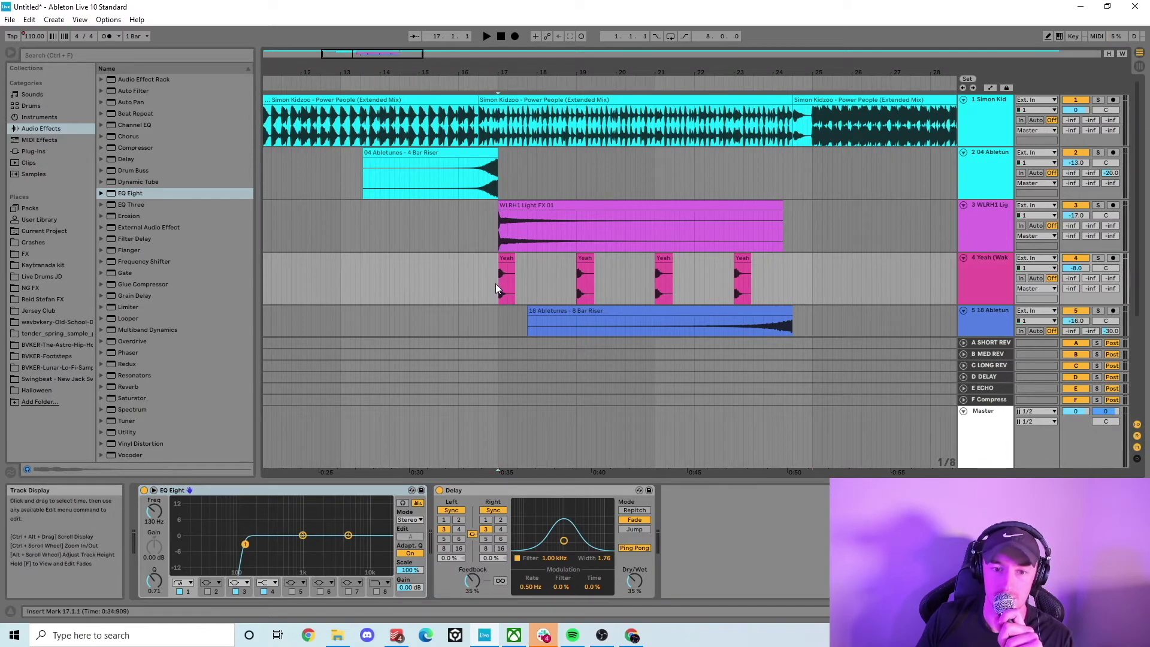
click(507, 256)
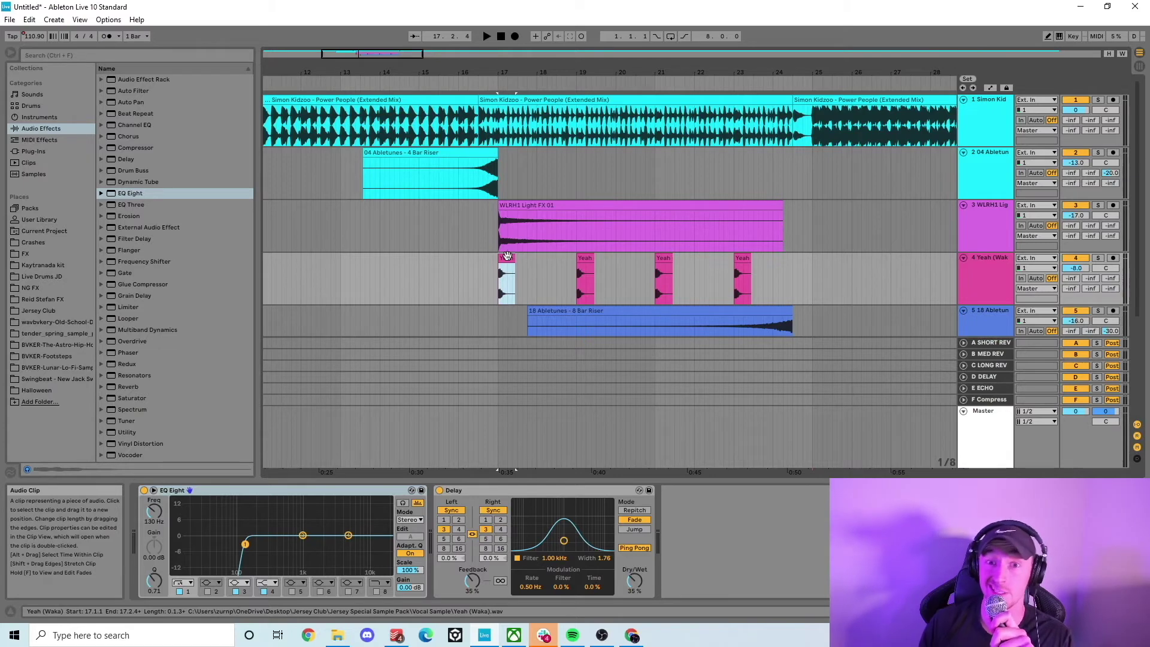
click(973, 278)
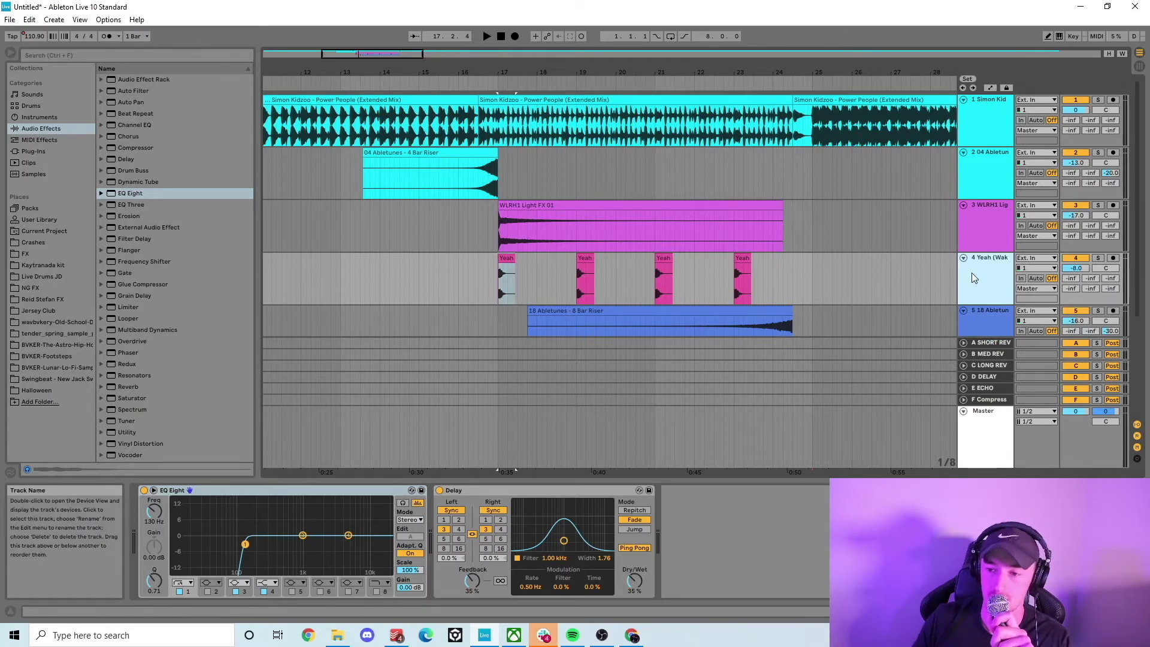
click(930, 277)
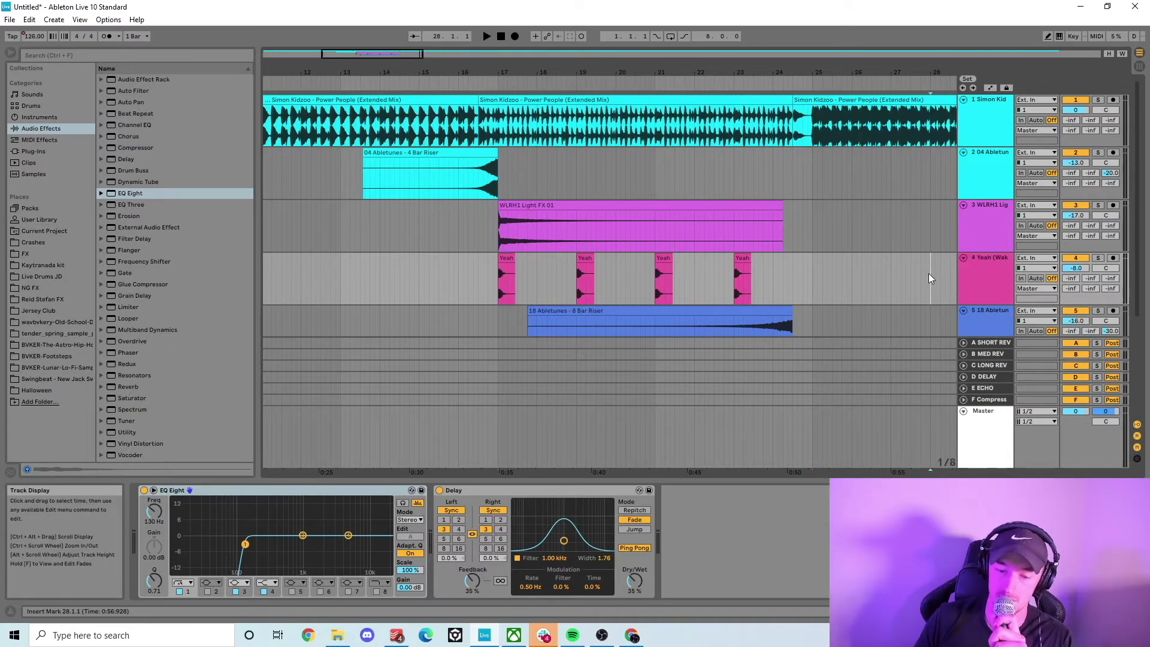
key(ctrl+t)
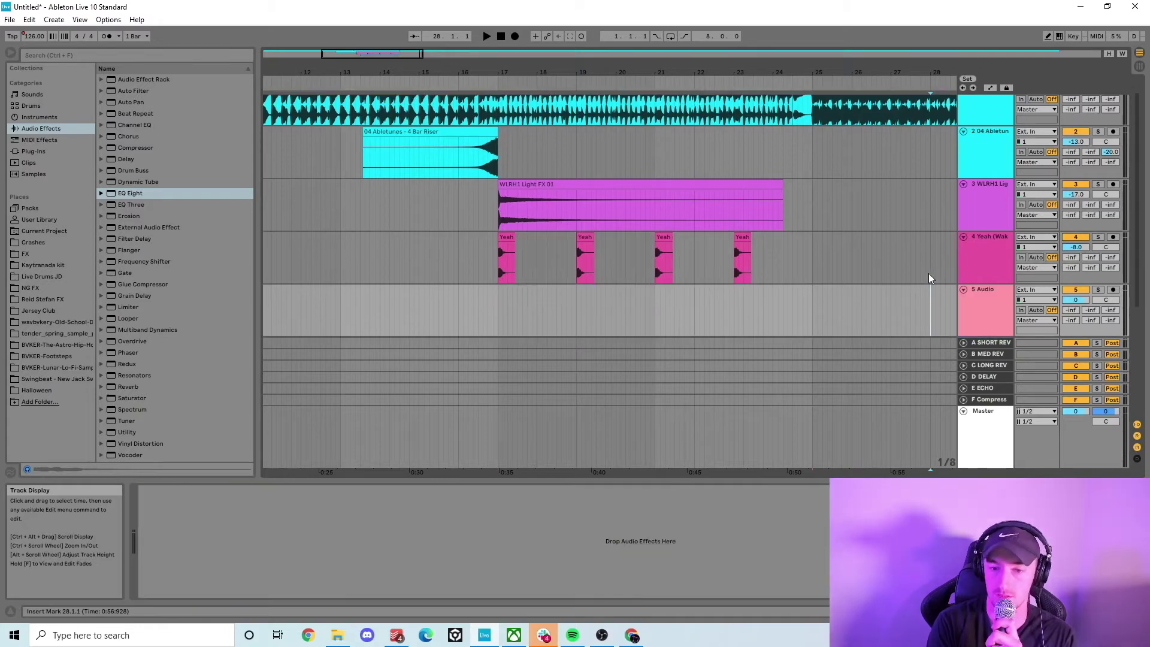
click(512, 241)
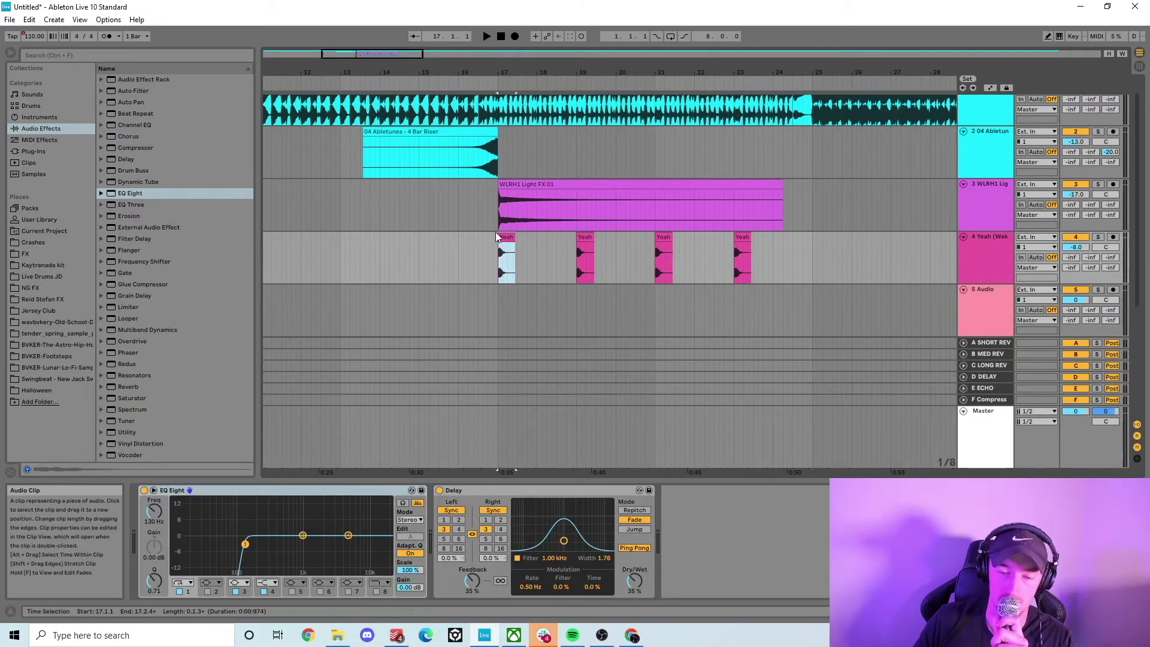
click(505, 265)
drag(503, 298, 506, 300)
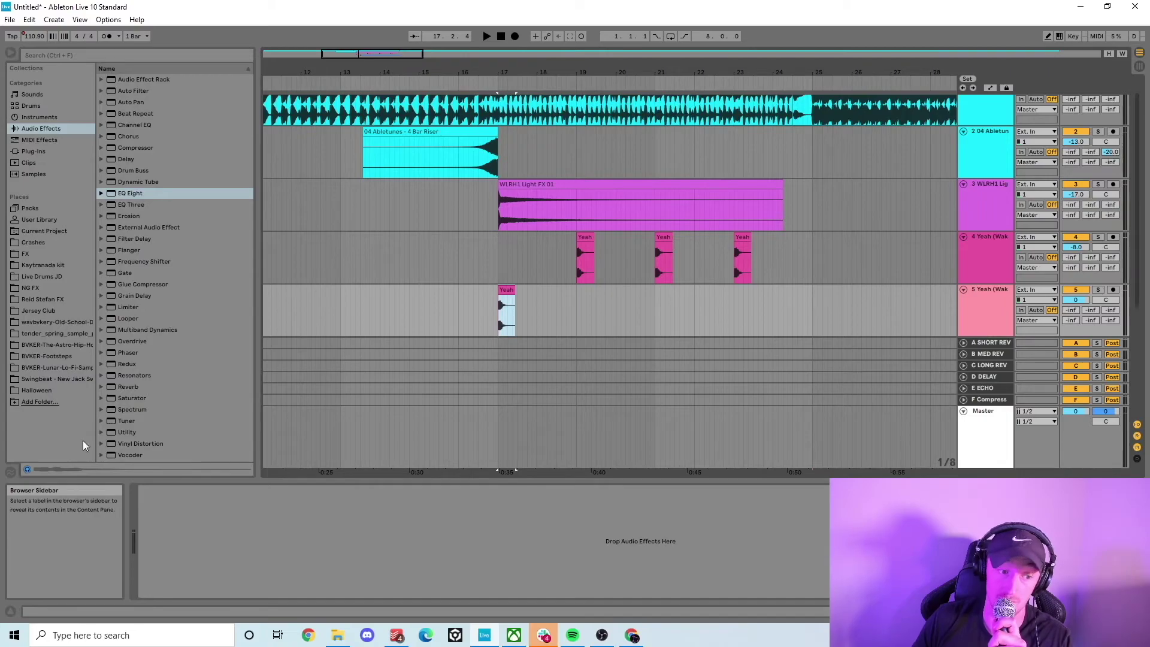
Step: Add a Reverb to the new Yeah track with 60 s decay time, 100% dry/wet and High quality
double_click(113, 388)
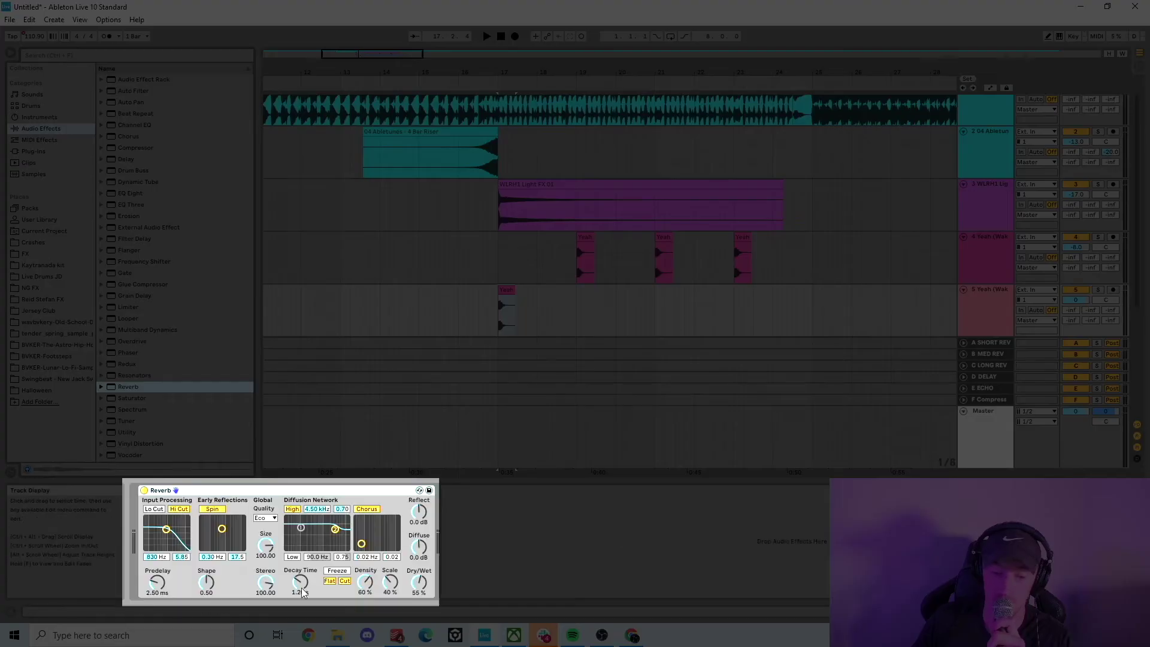
drag(299, 580, 298, 579)
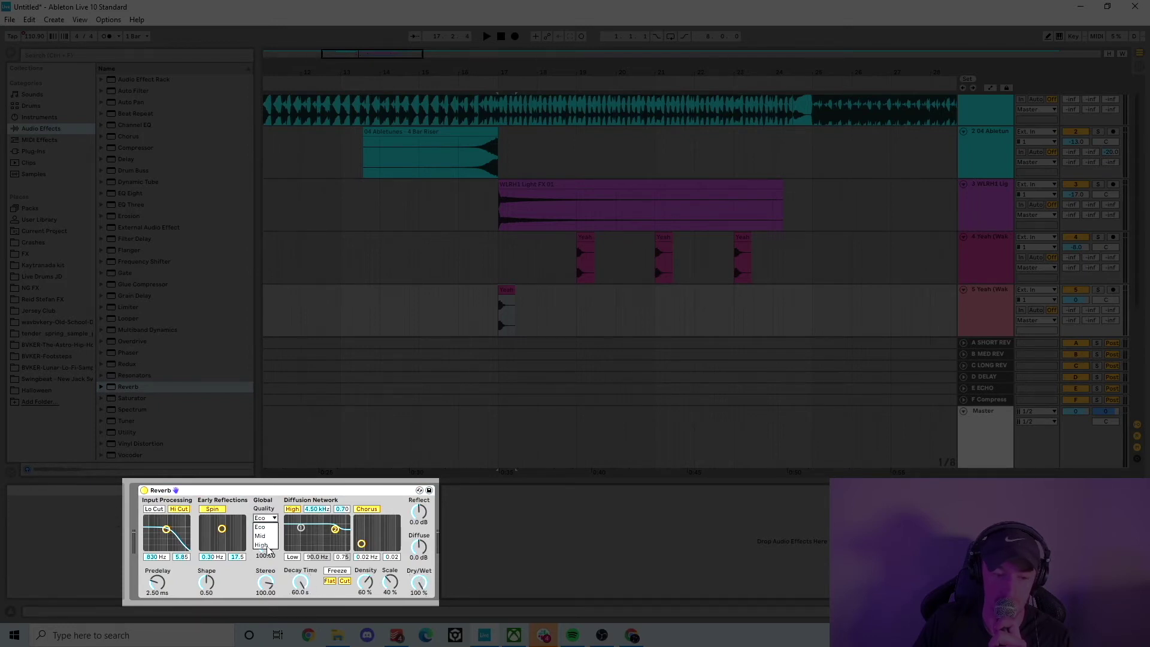
click(262, 544)
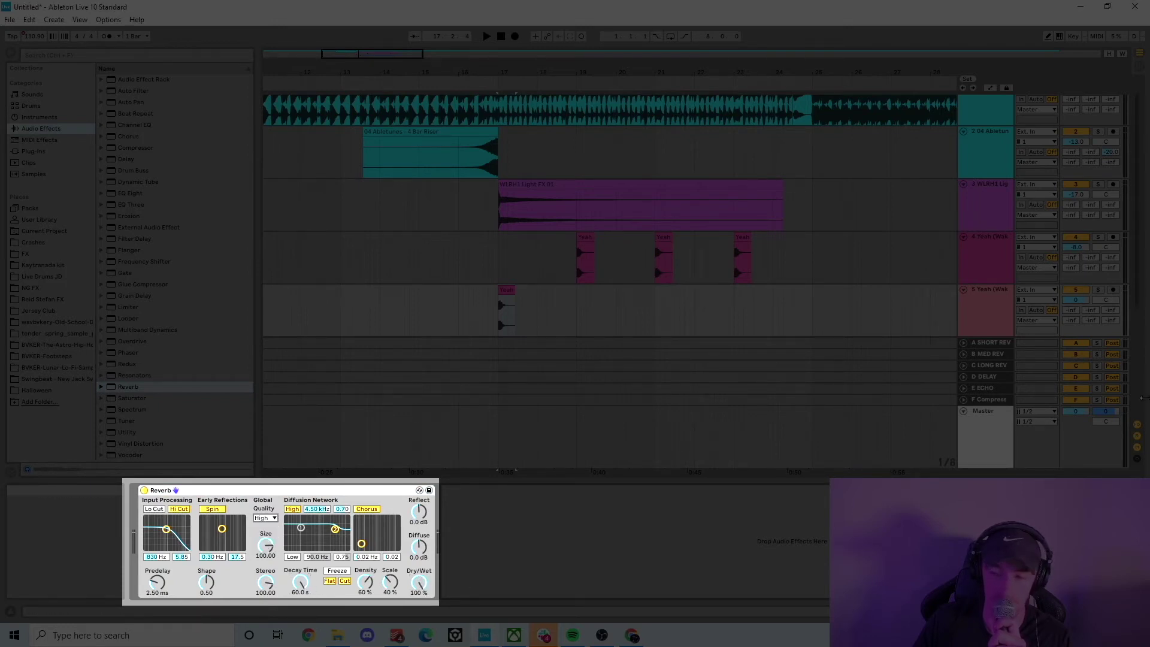
Step: Solo the new Yeah track and play it from bar 17, bypassing and re-enabling the Reverb
click(1099, 290)
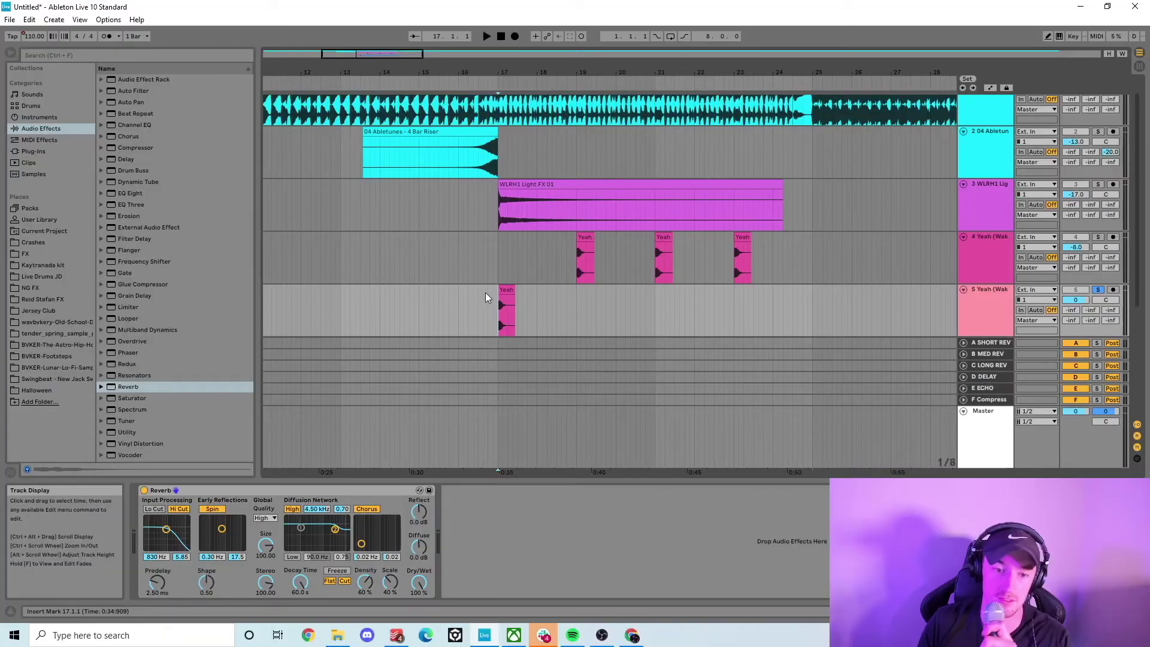
key(space)
key(space)
click(143, 491)
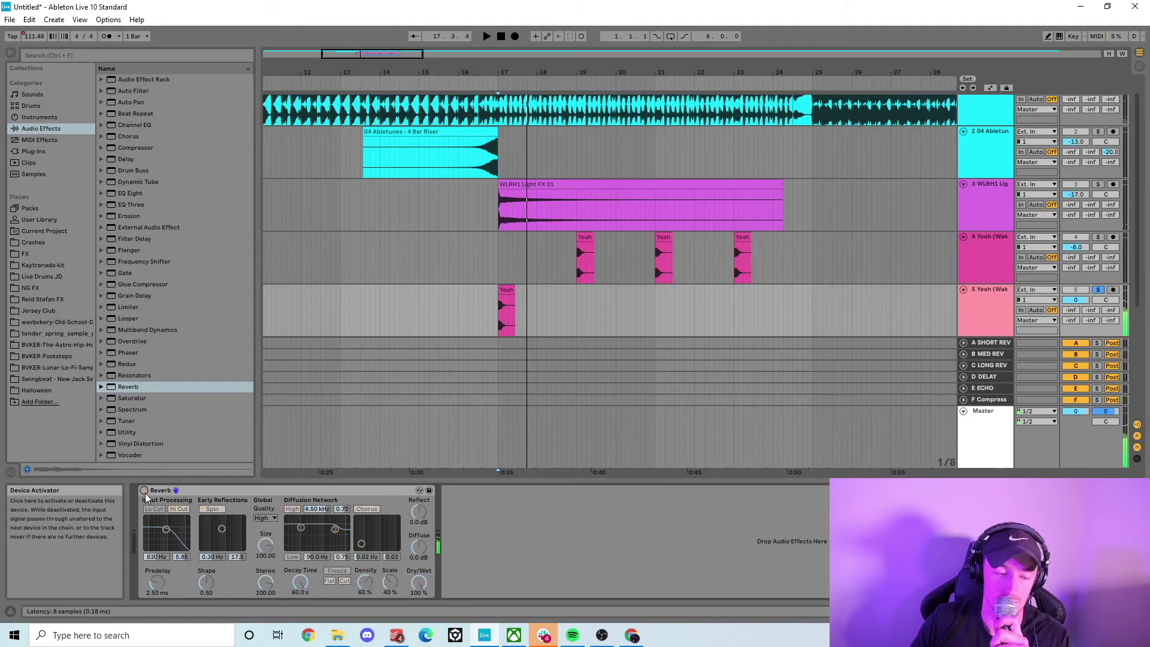
click(145, 492)
Step: Freeze and flatten the reverb Yeah track to render it as audio
right_click(988, 300)
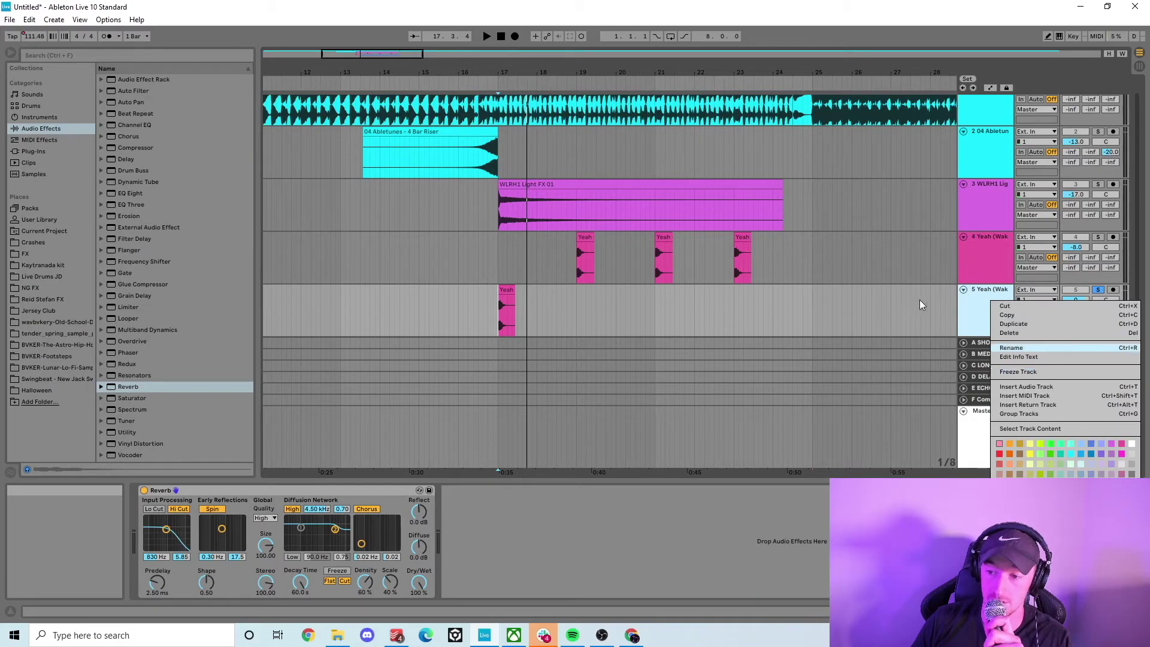
click(922, 300)
right_click(985, 303)
click(1012, 376)
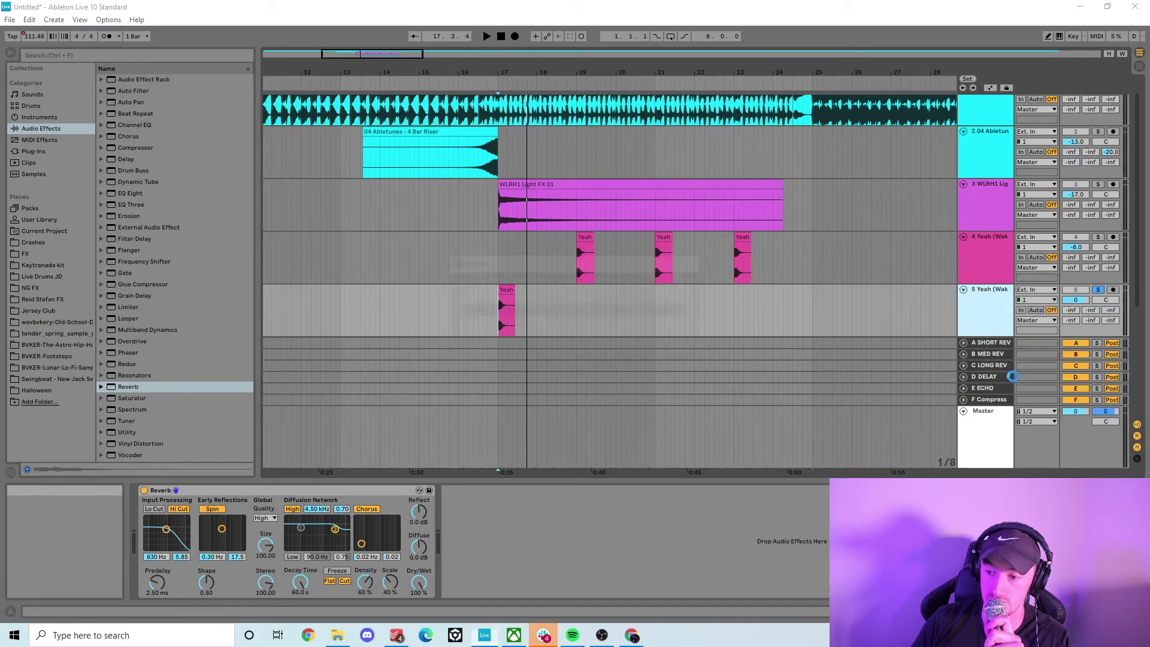
right_click(994, 317)
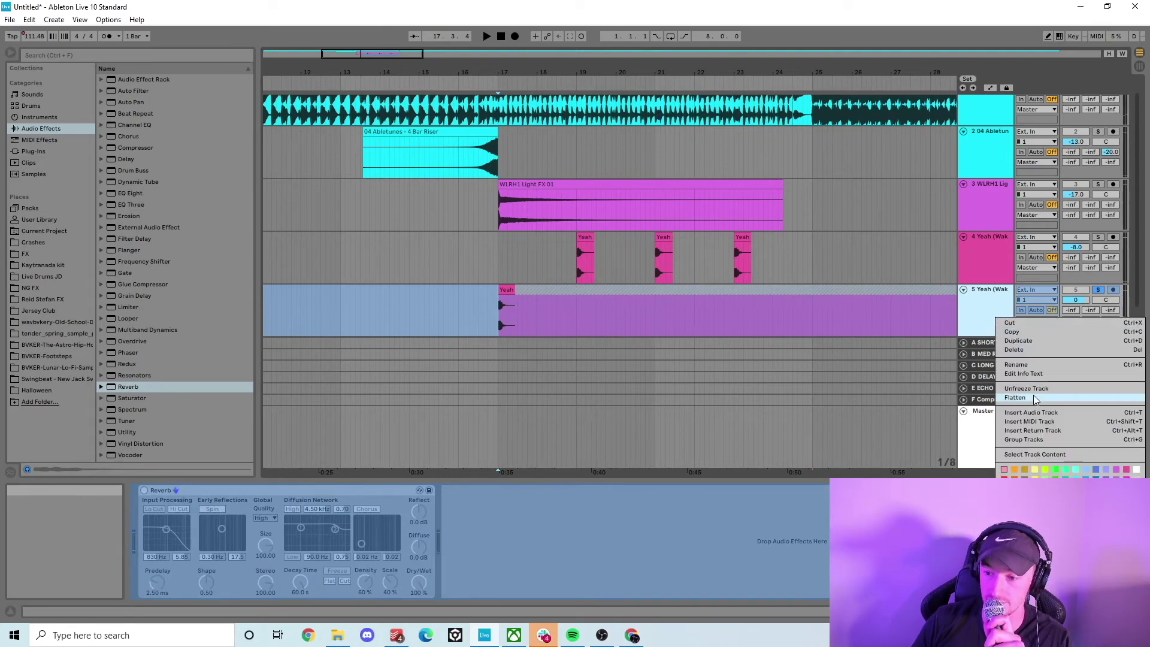
click(1035, 398)
Step: Delete the short frozen Yeah clip and extend the start of the freeze tail clip back to bar 17
click(509, 290)
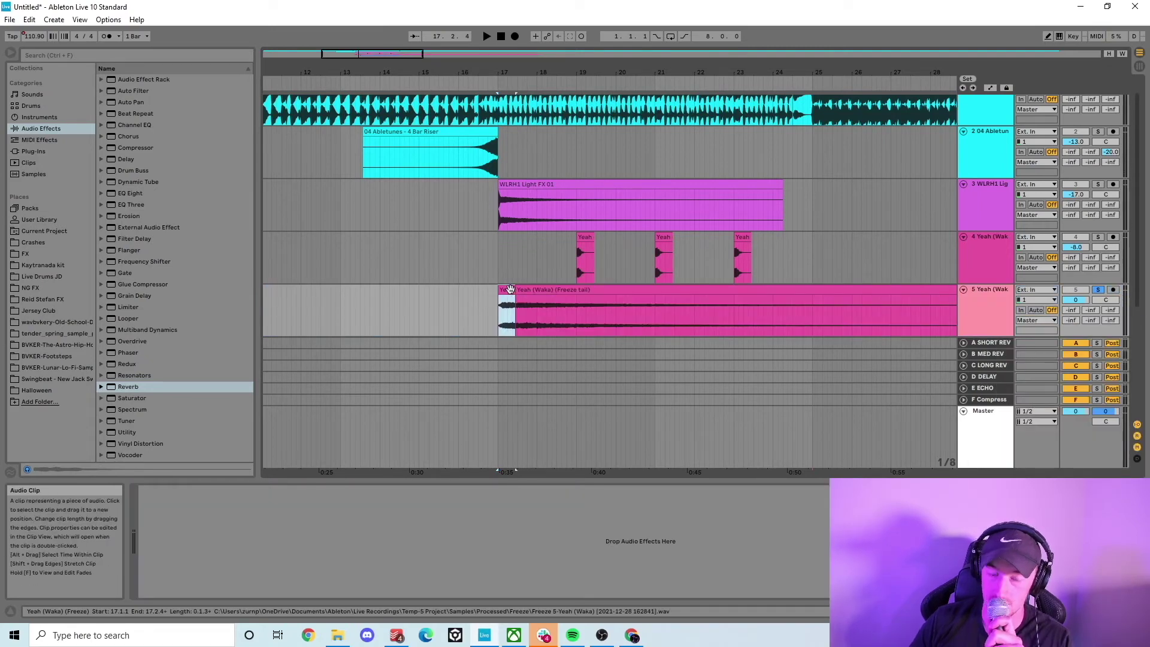
scroll(511, 290, up, 1)
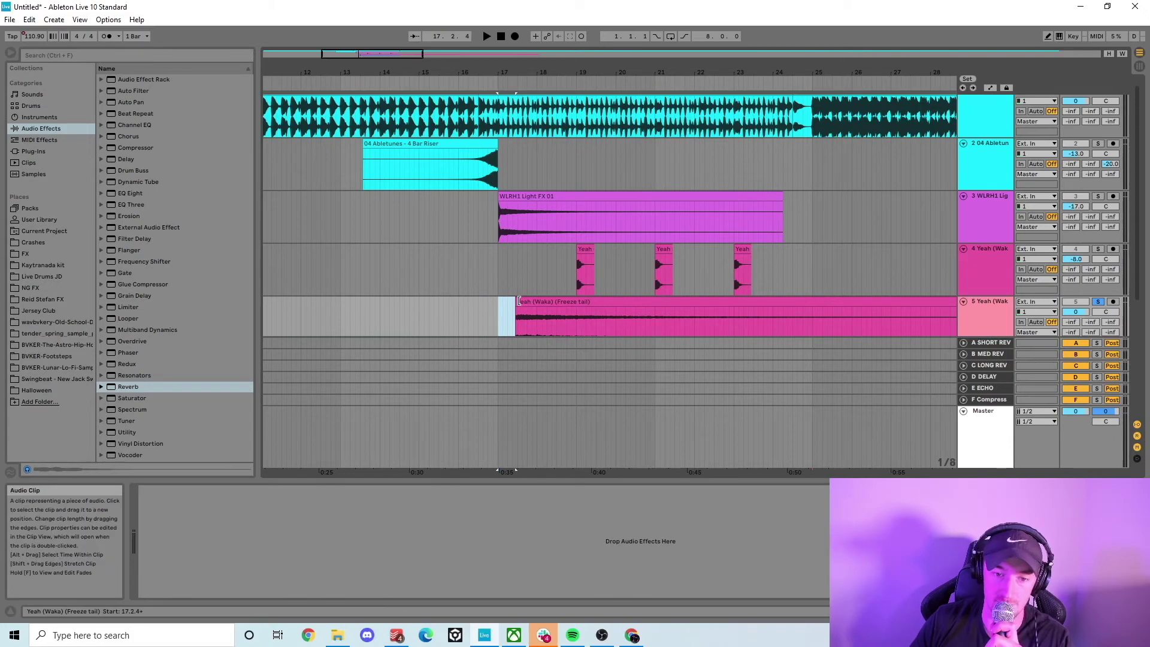
drag(519, 301, 475, 302)
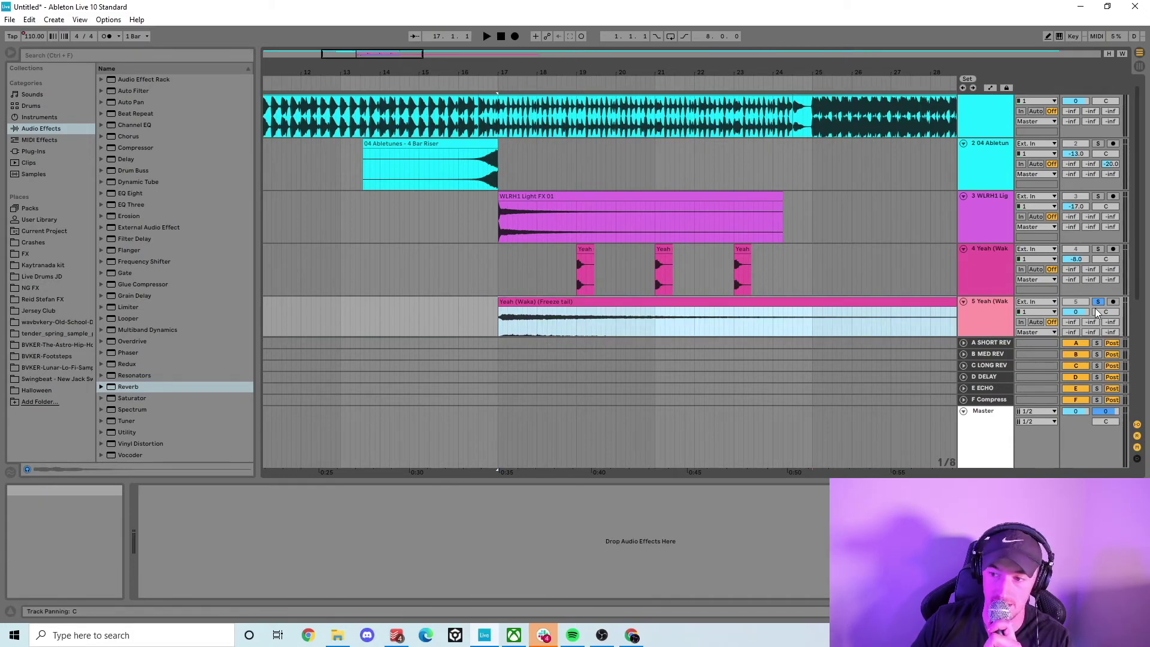
Step: Play the arrangement from bar 17 to audition the rendered reverb tail
scroll(544, 257, down, 2)
click(501, 246)
click(493, 232)
key(space)
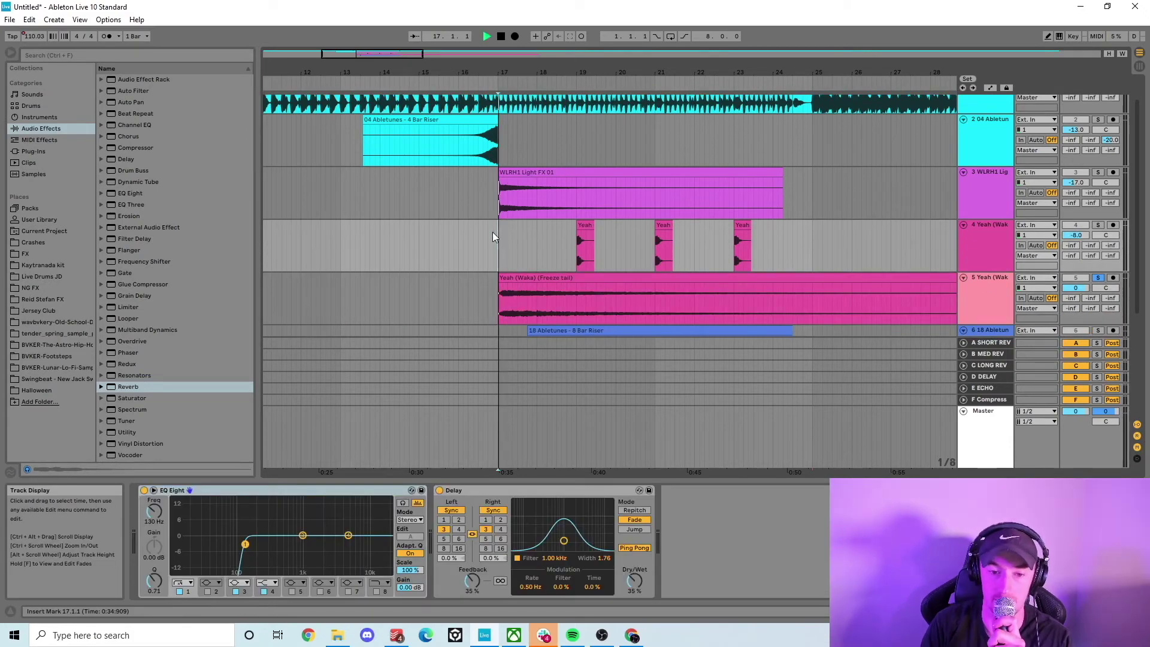
key(space)
Step: Turn off Warp on the freeze tail clip and reverse its audio
click(517, 278)
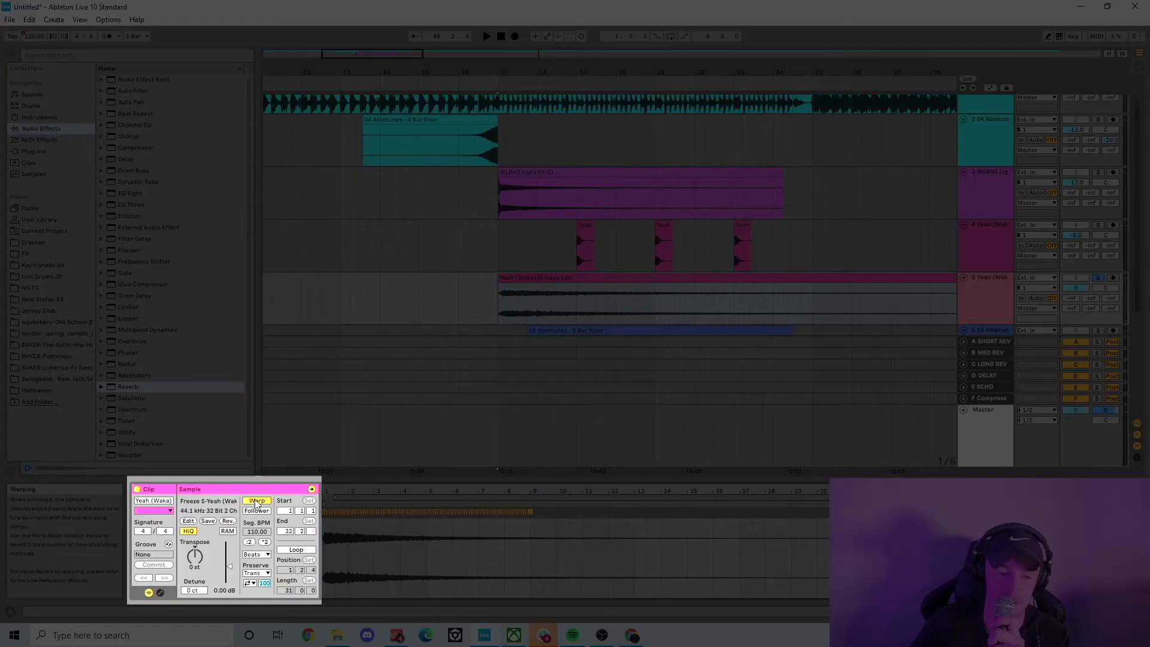
click(257, 502)
click(227, 521)
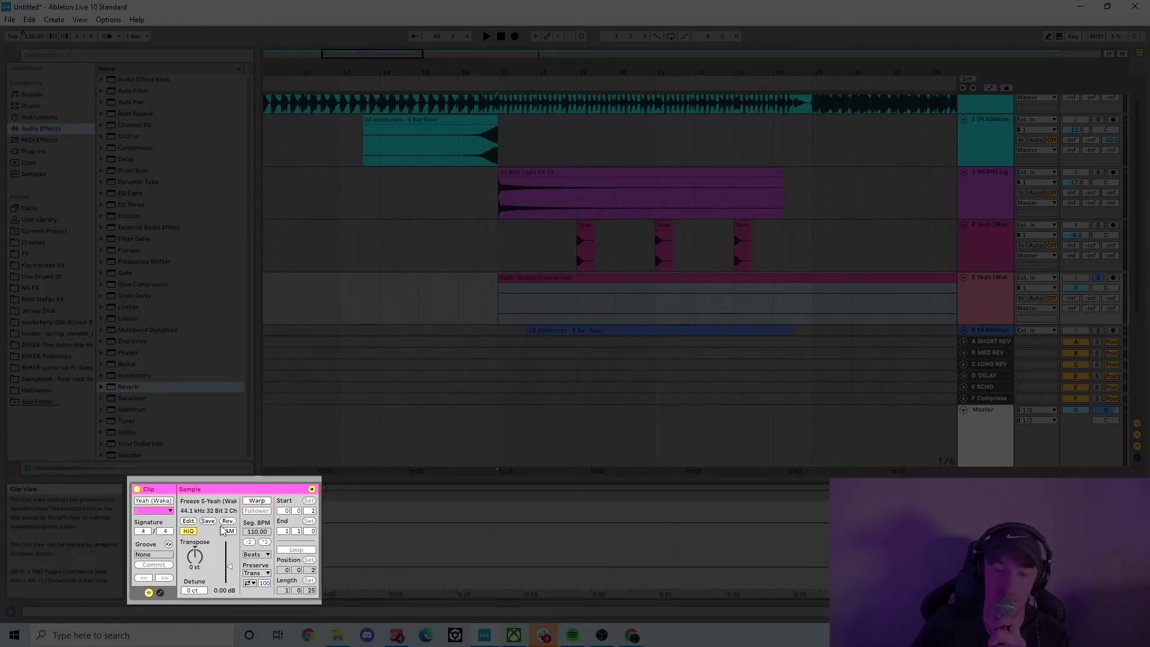
Step: Lower the C LONG REV send of the freeze tail track to -30 dB
drag(379, 55, 504, 54)
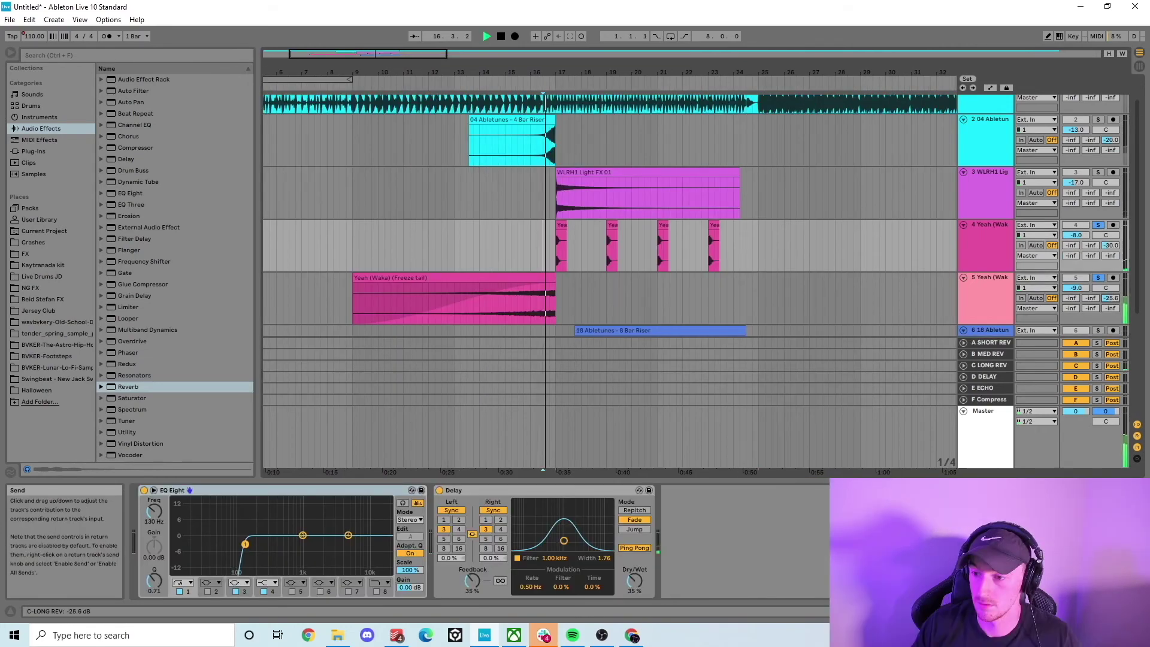
drag(1110, 298, 1110, 306)
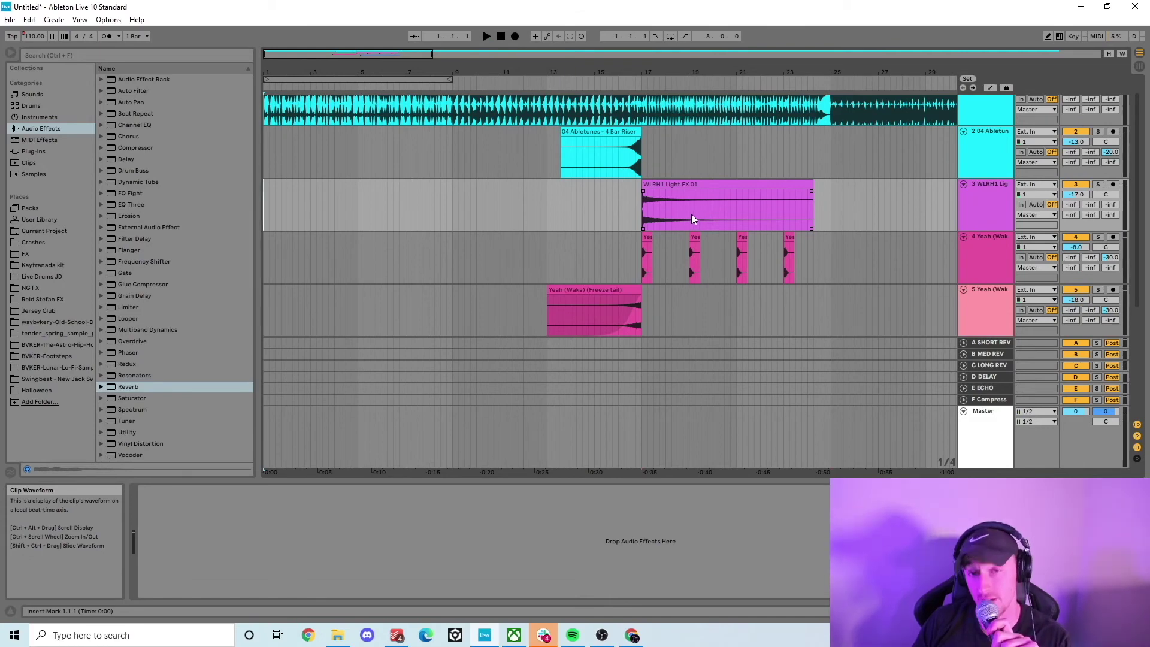
scroll(665, 214, down, 5)
scroll(665, 218, up, 5)
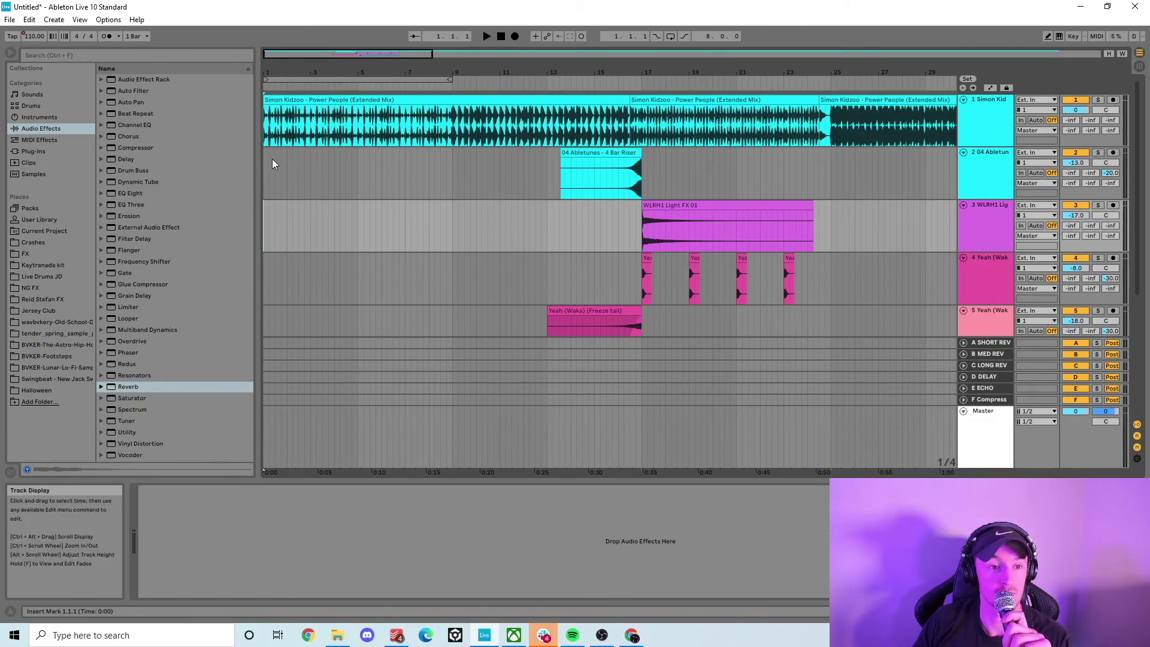